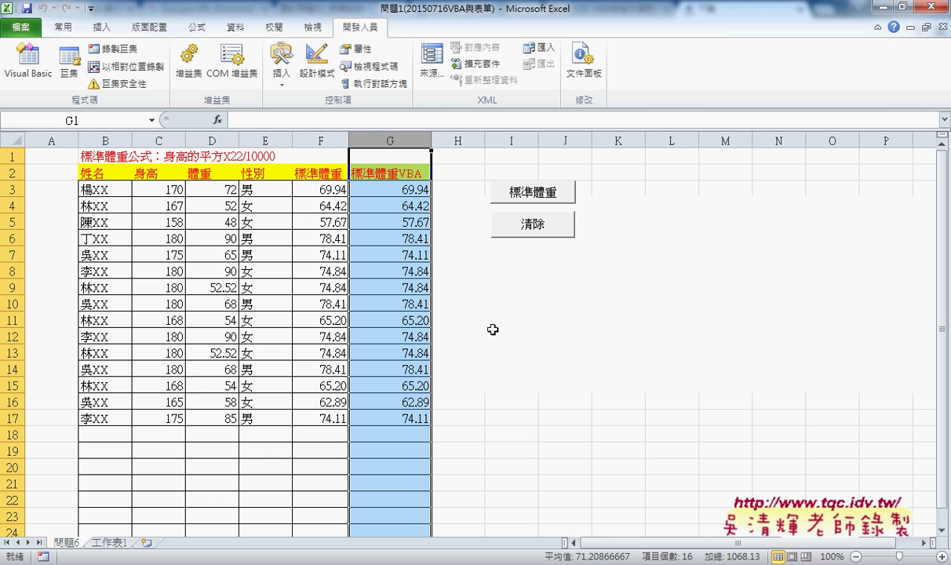
# Run the home UserForm from the VBA editor as a live dialog over the sheet
pyautogui.click(121, 434)
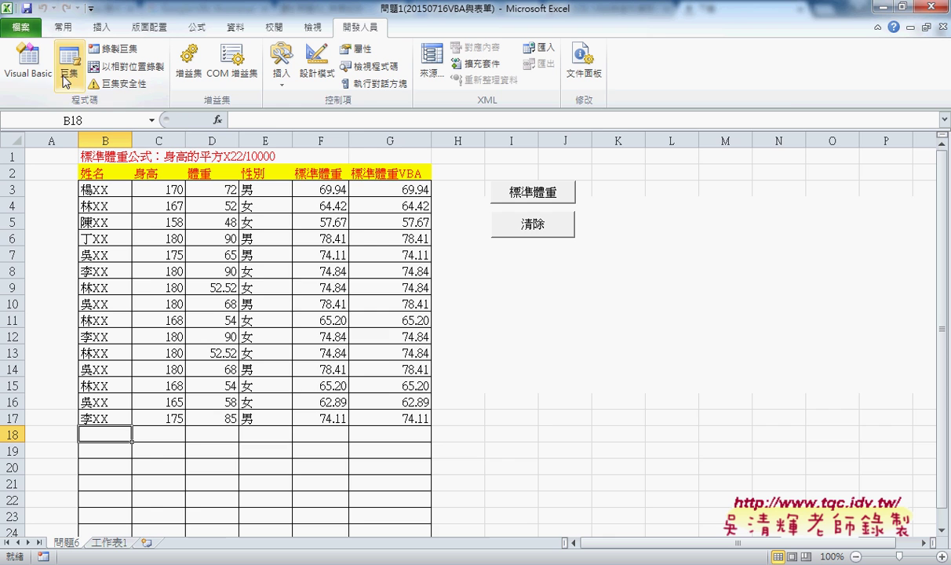
pyautogui.click(30, 64)
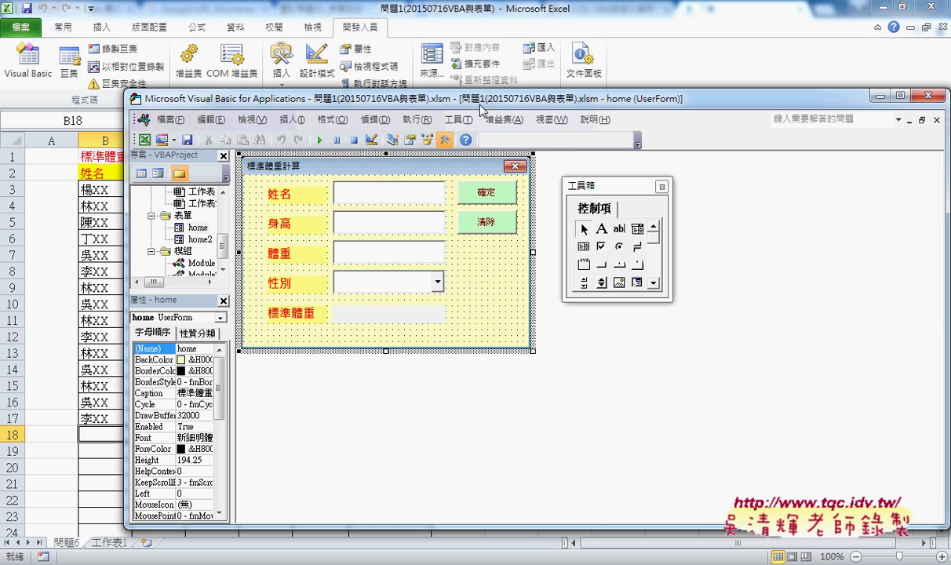
pyautogui.moveTo(456, 99); pyautogui.dragTo(634, 93)
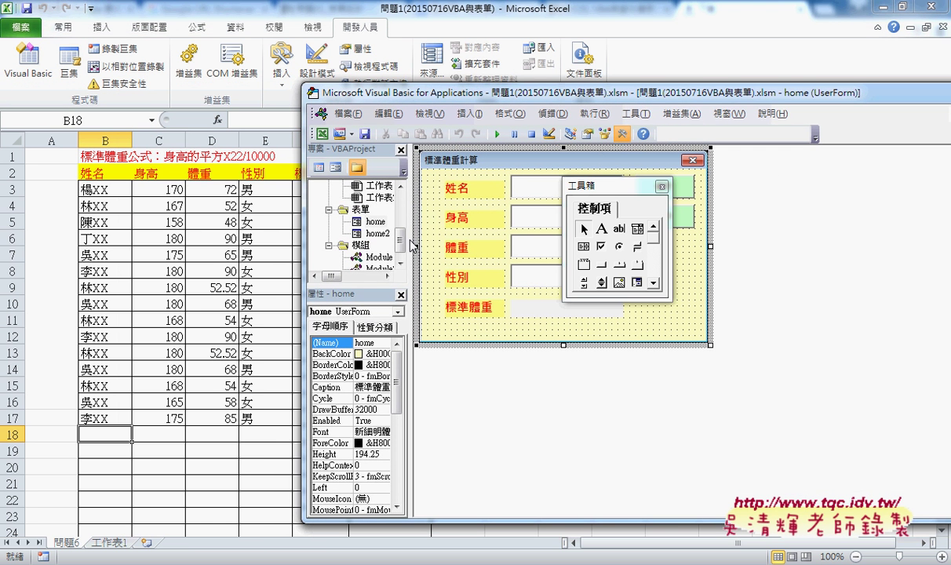
pyautogui.click(498, 136)
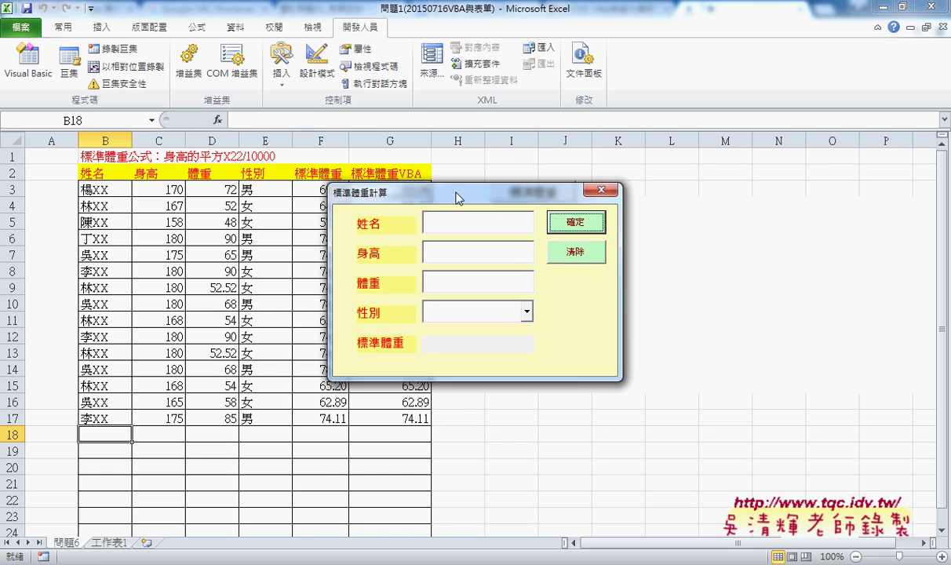
pyautogui.moveTo(457, 197); pyautogui.dragTo(386, 197)
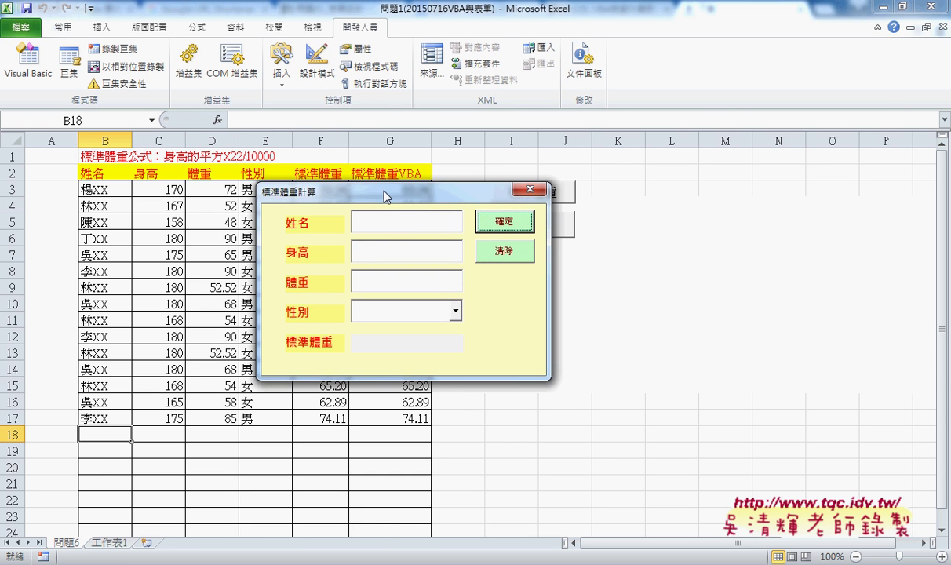
# Choose 女 in the form's 性別 combo box, leaving the other fields empty
pyautogui.click(378, 250)
pyautogui.click(373, 289)
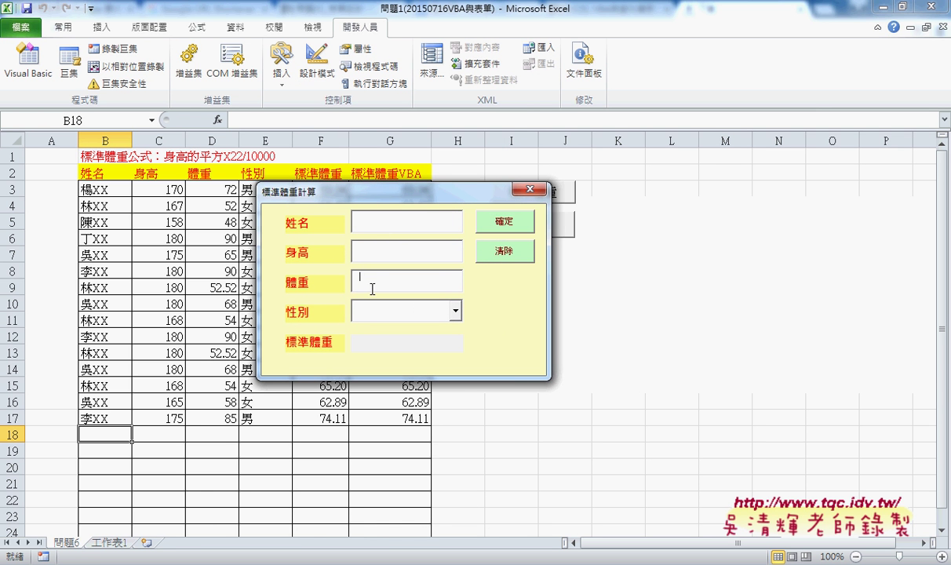
pyautogui.click(454, 310)
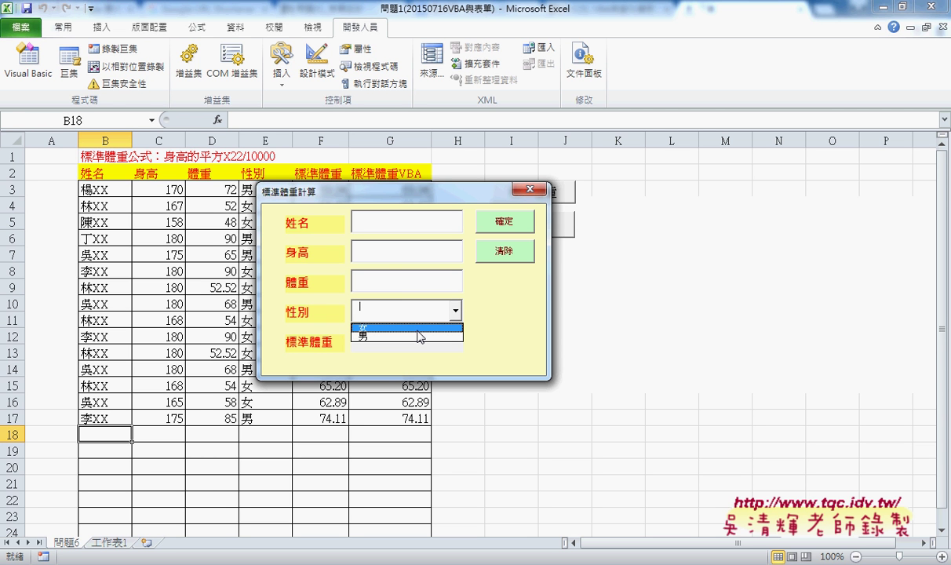
pyautogui.click(420, 328)
pyautogui.moveTo(412, 192); pyautogui.dragTo(624, 174)
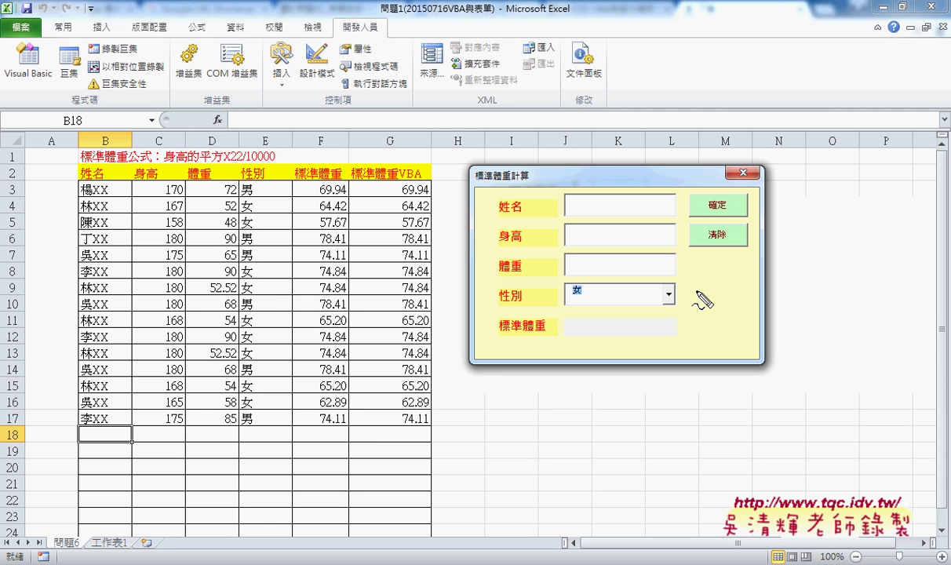
pyautogui.moveTo(734, 211)
pyautogui.mouseDown()
pyautogui.moveTo(711, 194)
pyautogui.moveTo(749, 196)
pyautogui.mouseUp()
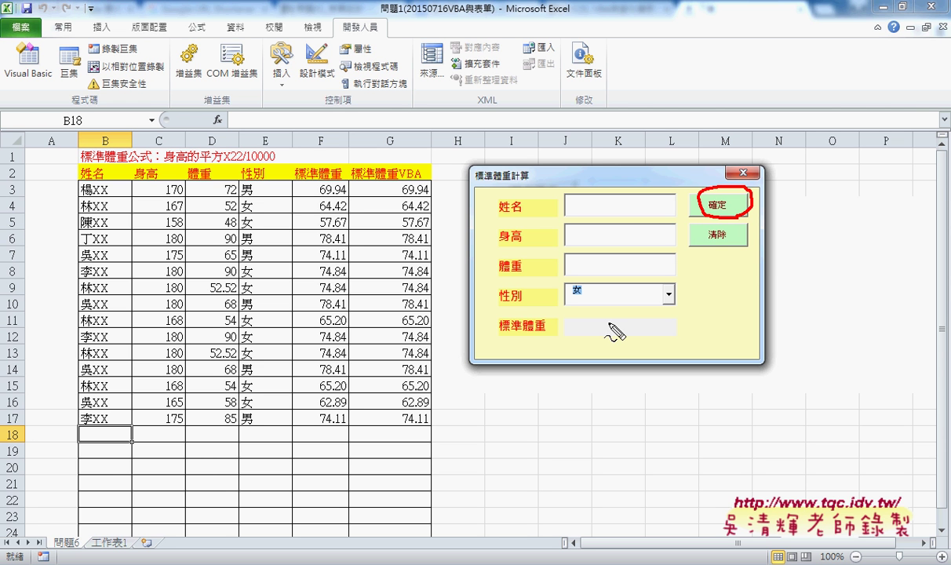
pyautogui.moveTo(570, 318)
pyautogui.mouseDown()
pyautogui.moveTo(572, 337)
pyautogui.moveTo(628, 318)
pyautogui.moveTo(628, 338)
pyautogui.mouseUp()
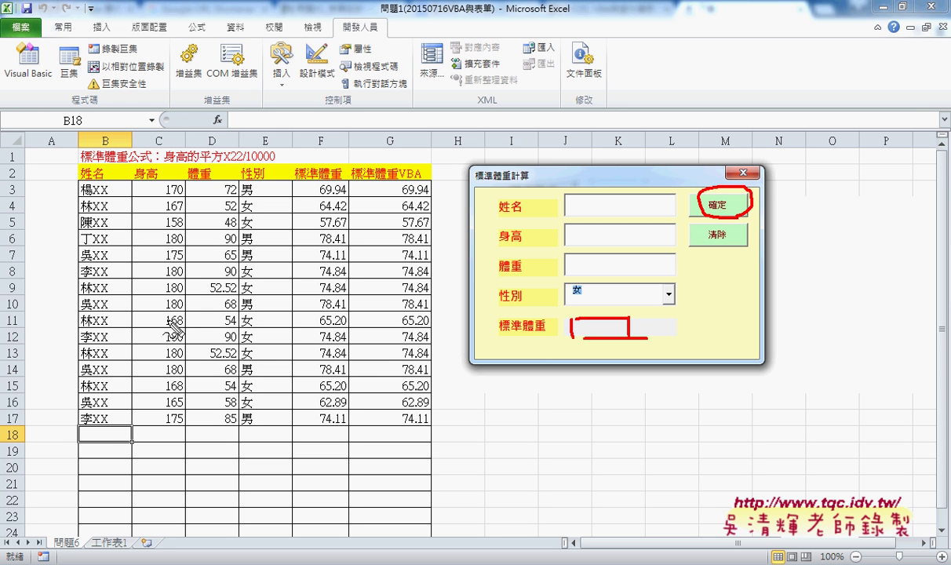
pyautogui.moveTo(22, 411); pyautogui.dragTo(27, 426)
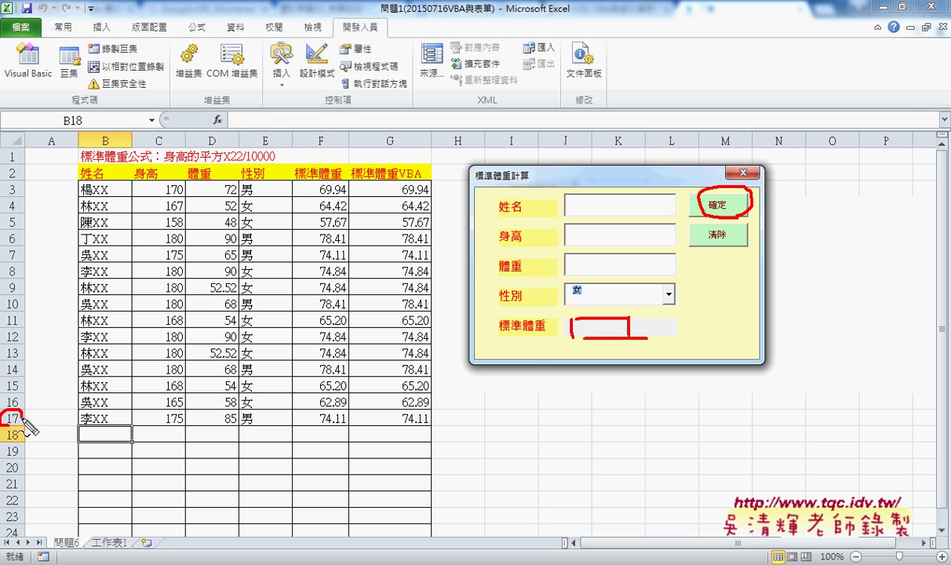
pyautogui.moveTo(112, 337); pyautogui.dragTo(116, 410)
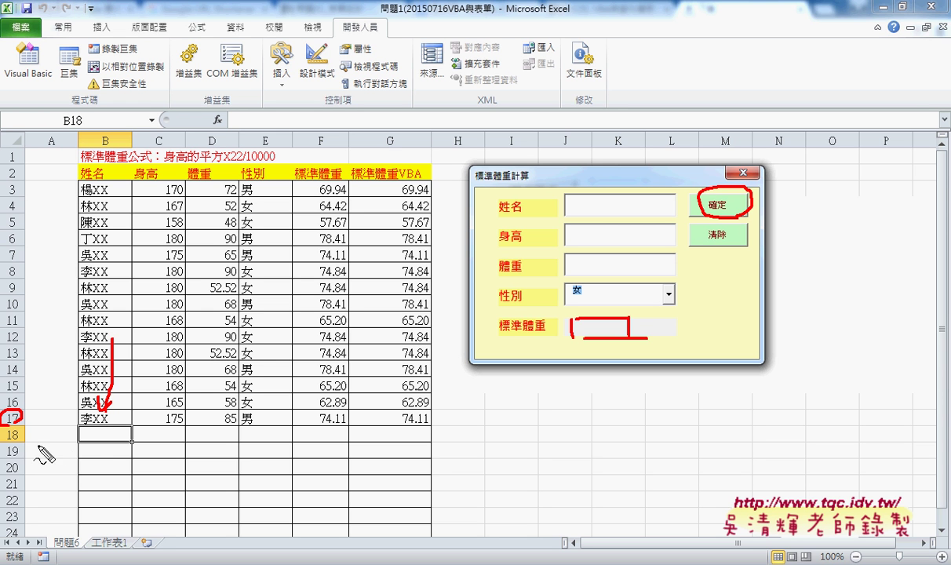
pyautogui.moveTo(20, 430); pyautogui.dragTo(23, 441)
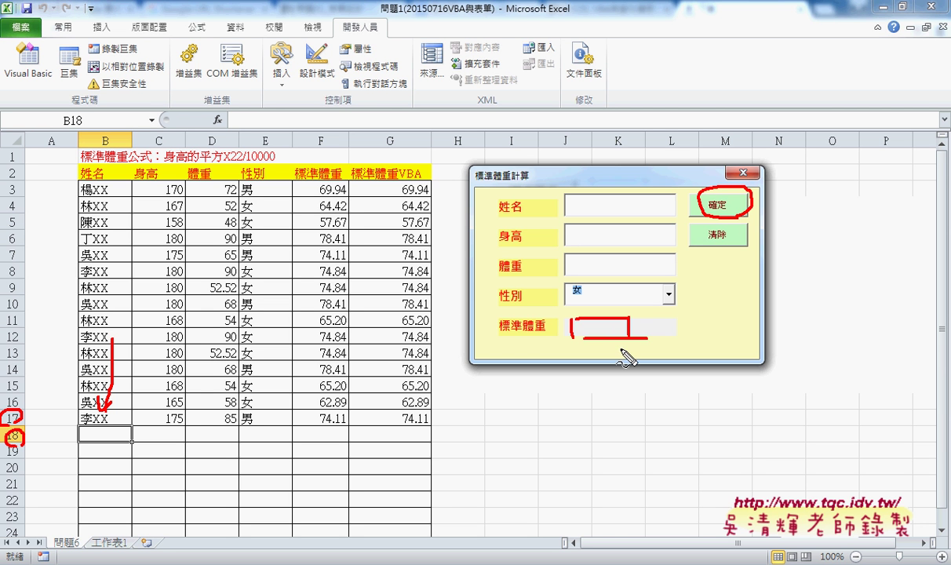
pyautogui.moveTo(606, 355)
pyautogui.mouseDown()
pyautogui.moveTo(541, 252)
pyautogui.moveTo(657, 259)
pyautogui.moveTo(606, 375)
pyautogui.mouseUp()
pyautogui.moveTo(602, 213); pyautogui.dragTo(573, 287)
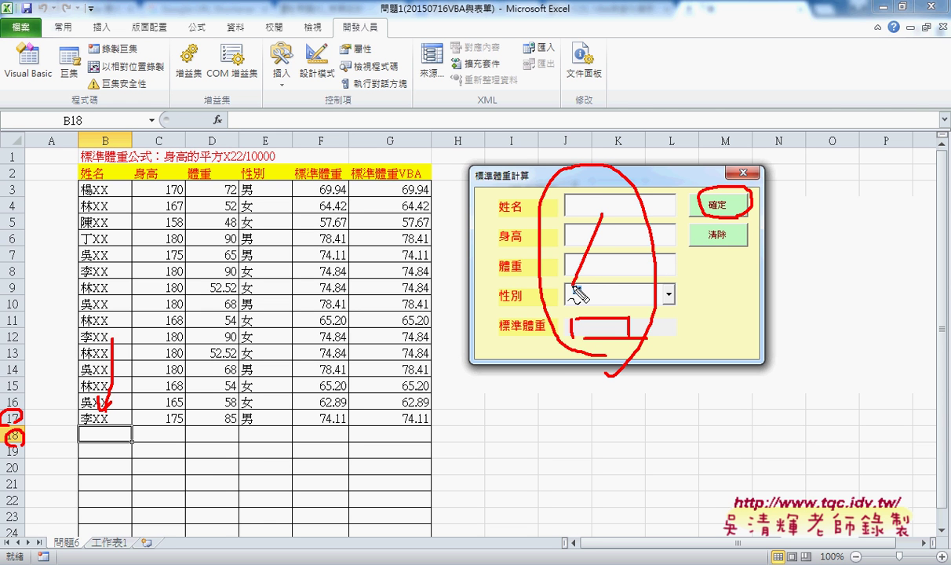
pyautogui.moveTo(567, 233); pyautogui.dragTo(603, 284)
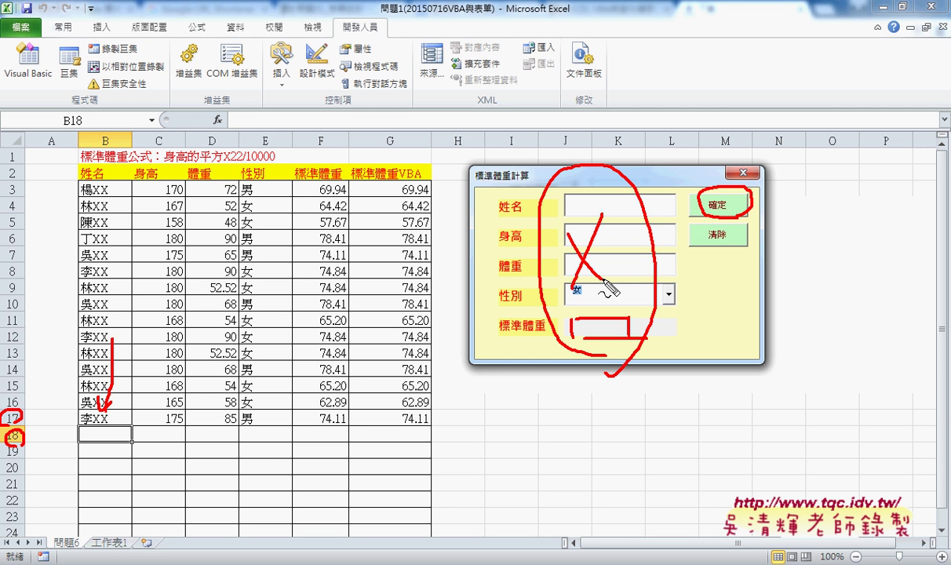
pyautogui.press('Escape')
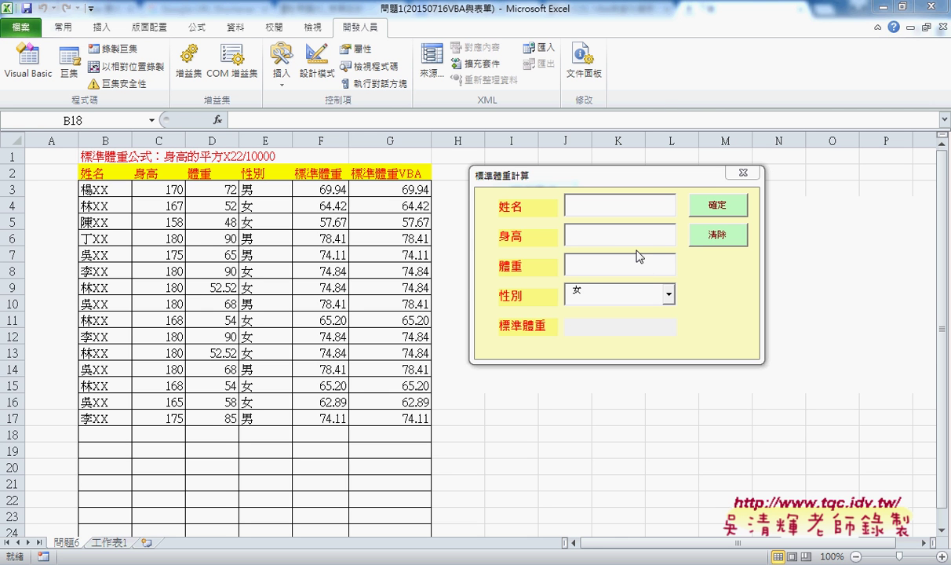
# Stop the running form, returning to design view with the palette and editor repositioned
pyautogui.click(743, 173)
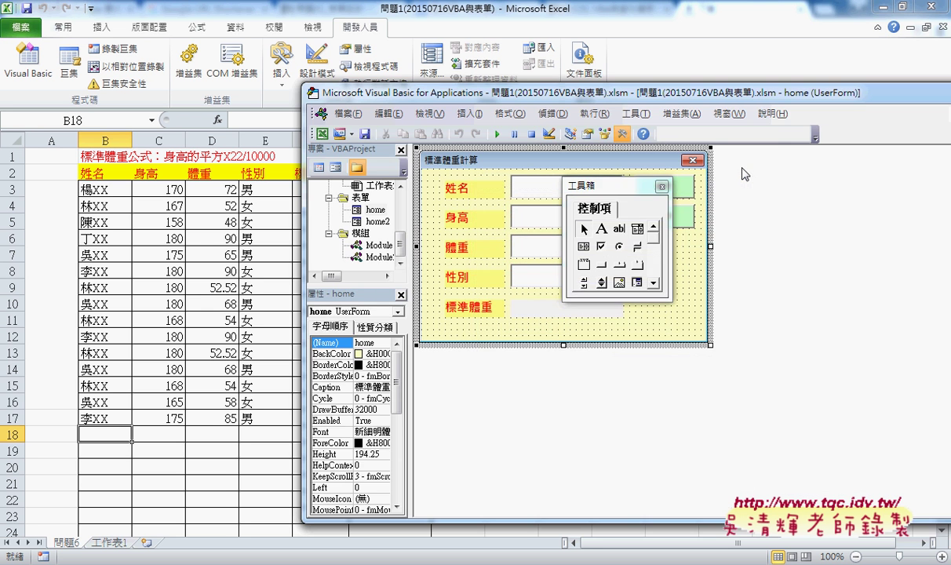
pyautogui.moveTo(604, 186); pyautogui.dragTo(791, 163)
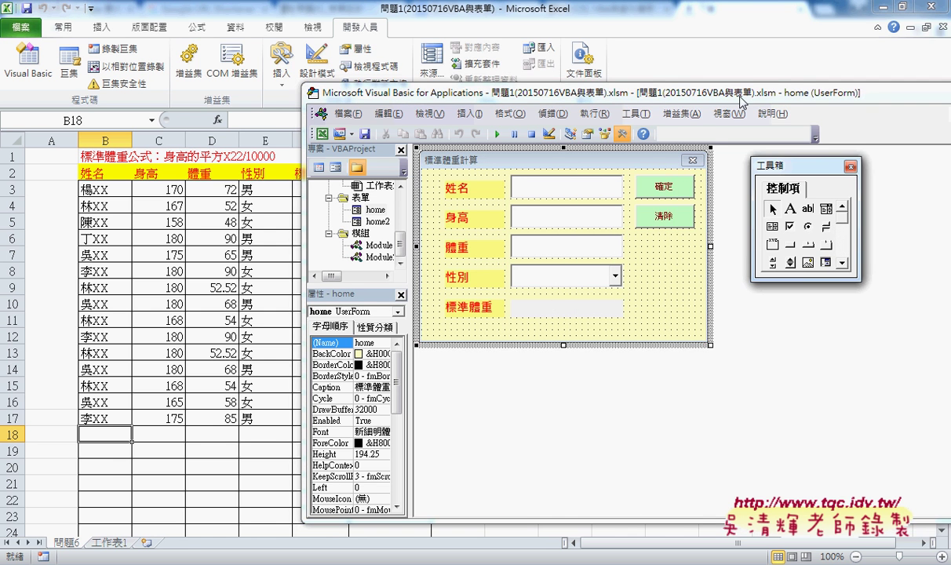
pyautogui.moveTo(715, 99); pyautogui.dragTo(588, 68)
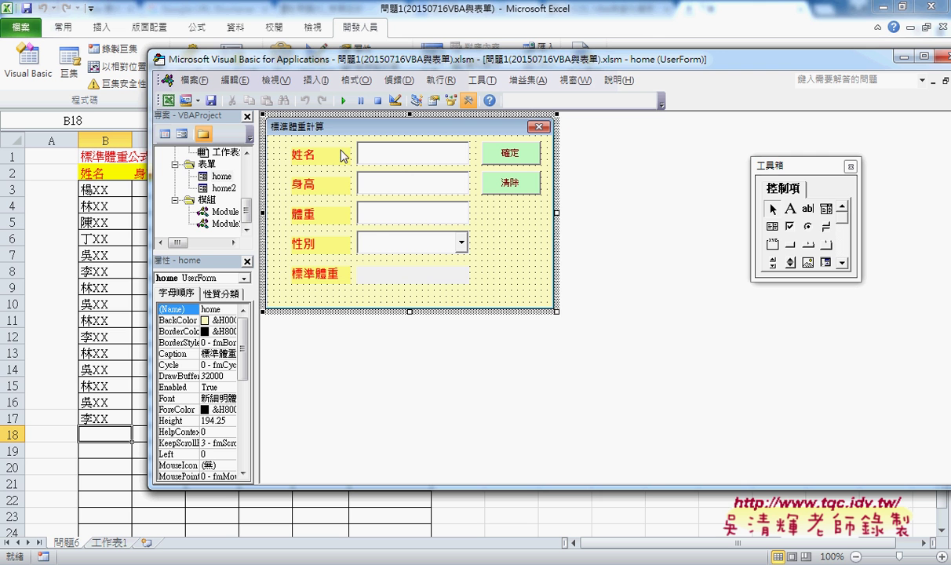
pyautogui.moveTo(262, 182); pyautogui.dragTo(279, 181)
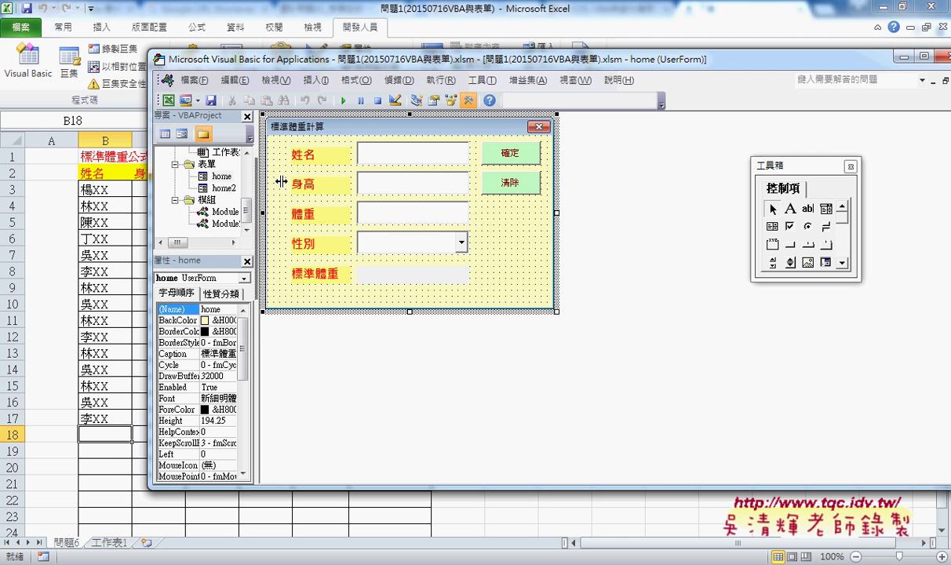
# Select home in the project tree and close its design window
pyautogui.click(274, 215)
pyautogui.moveTo(274, 216); pyautogui.dragTo(274, 210)
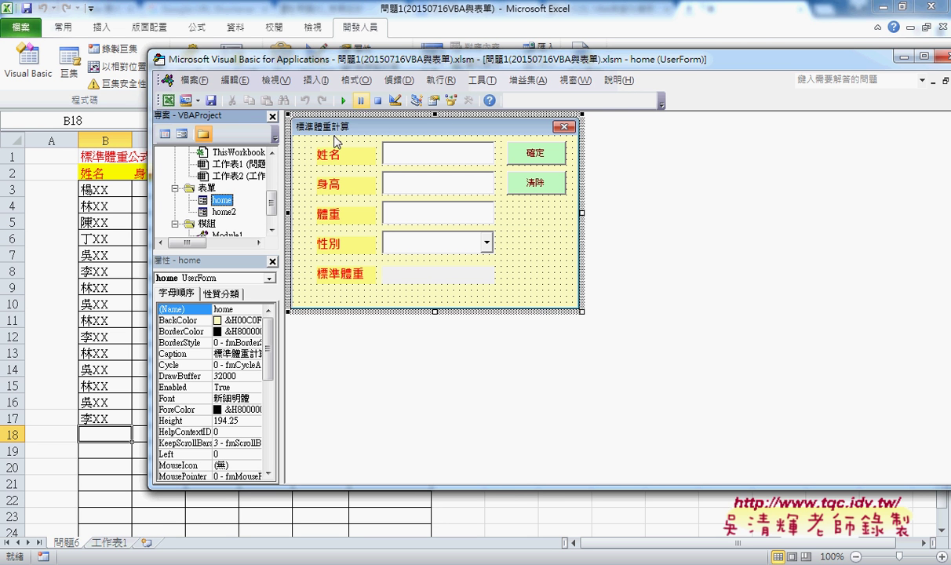
pyautogui.moveTo(271, 202); pyautogui.dragTo(272, 172)
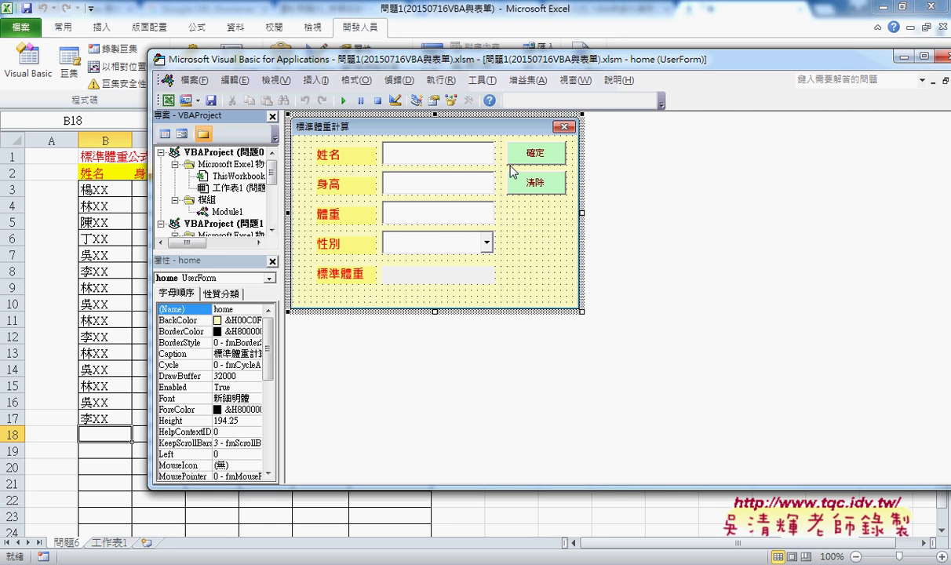
pyautogui.moveTo(821, 59); pyautogui.dragTo(789, 68)
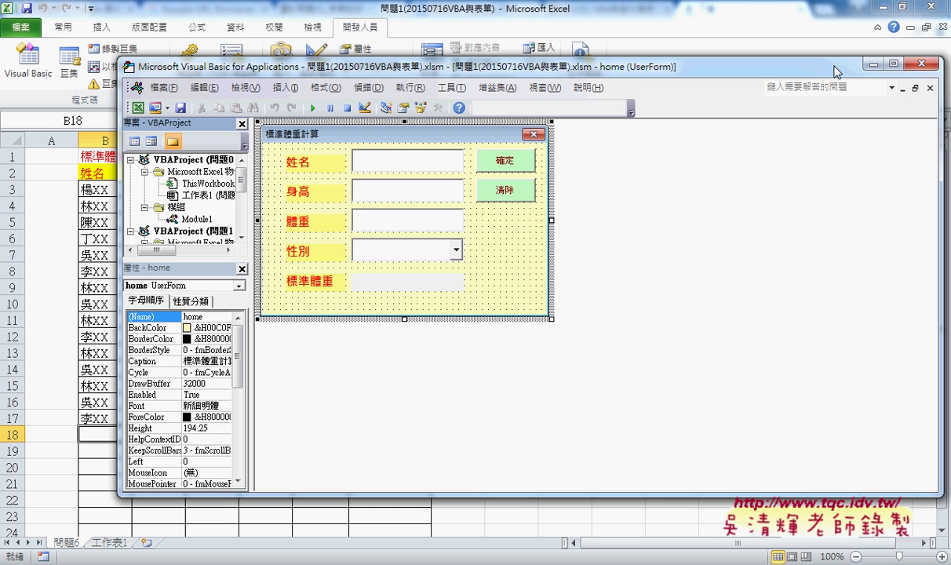
pyautogui.click(930, 89)
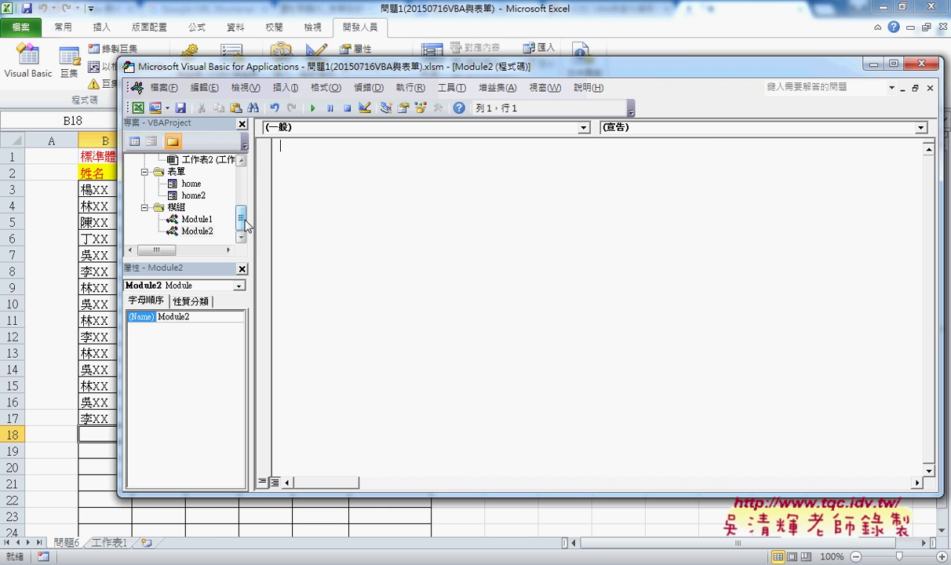
# Insert a new blank UserForm into the 問題01.xlsx VBA project
pyautogui.moveTo(240, 212)
pyautogui.mouseDown()
pyautogui.moveTo(248, 171)
pyautogui.moveTo(320, 176)
pyautogui.mouseUp()
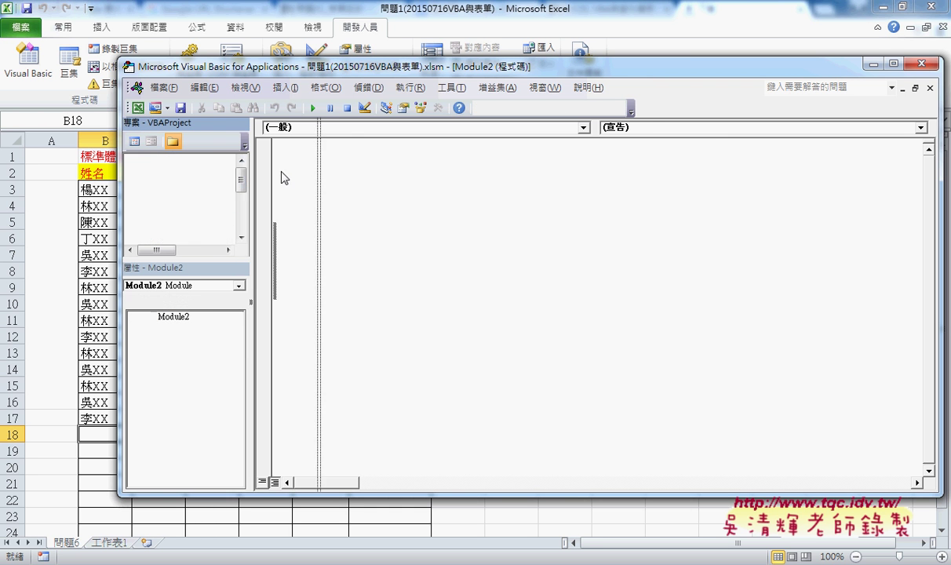
pyautogui.rightClick(222, 161)
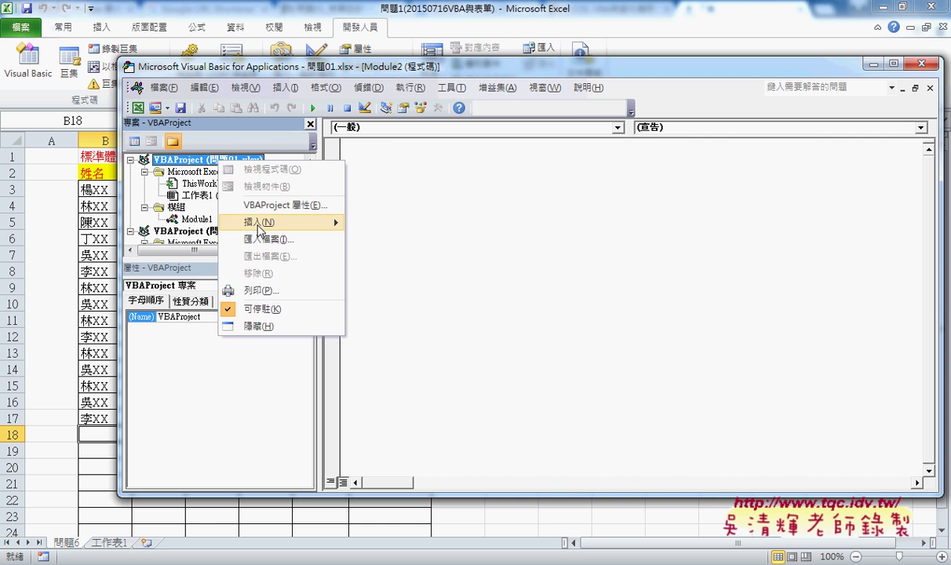
pyautogui.moveTo(269, 224)
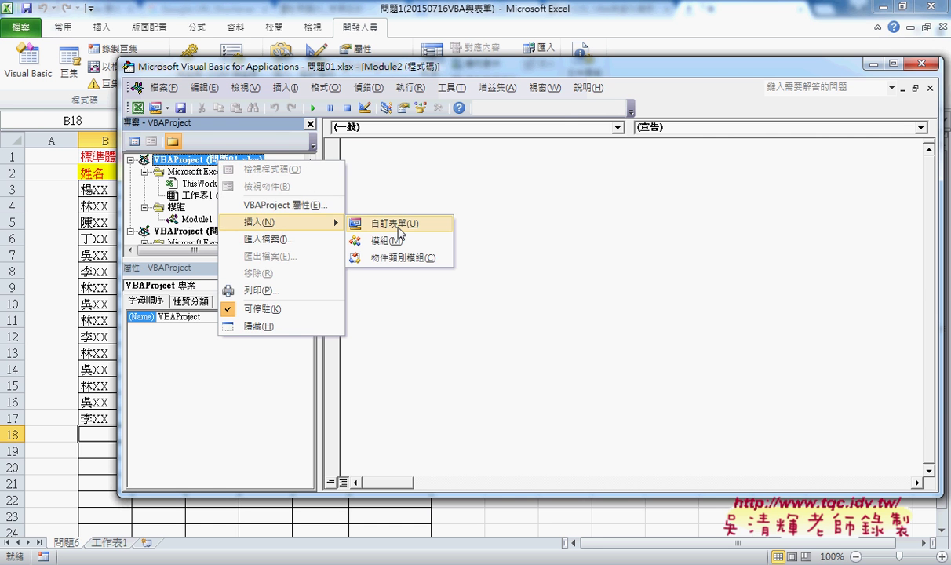
pyautogui.click(400, 226)
# Enlarge the new UserForm to height 208.5, keeping the Toolbox clear
pyautogui.moveTo(267, 149); pyautogui.dragTo(642, 135)
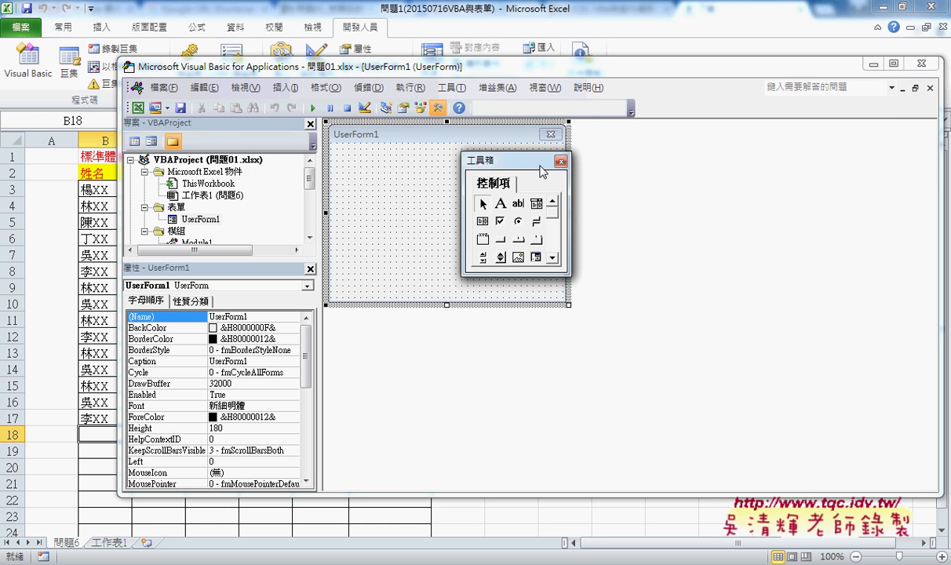
pyautogui.moveTo(569, 305); pyautogui.dragTo(611, 333)
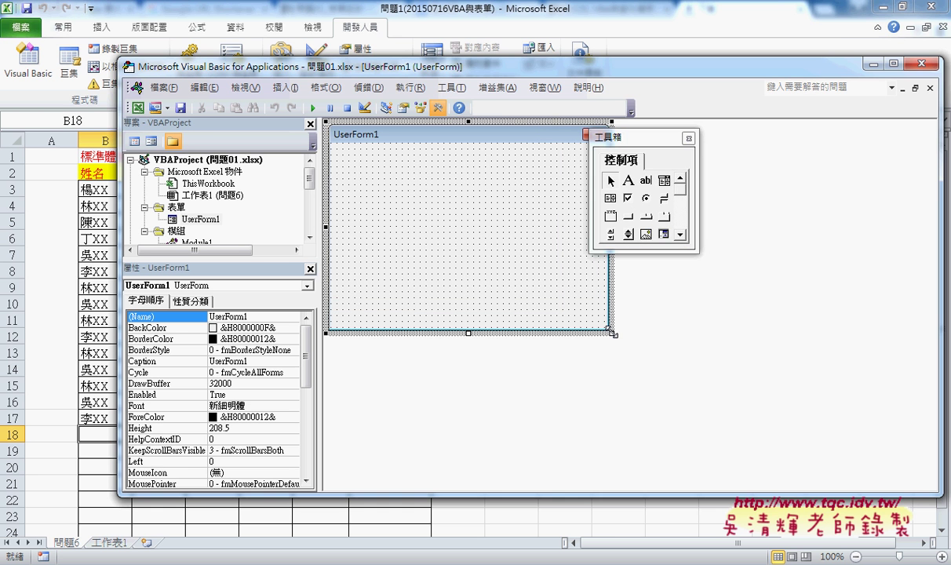
pyautogui.moveTo(649, 143)
pyautogui.mouseDown()
pyautogui.moveTo(710, 149)
pyautogui.moveTo(691, 141)
pyautogui.mouseUp()
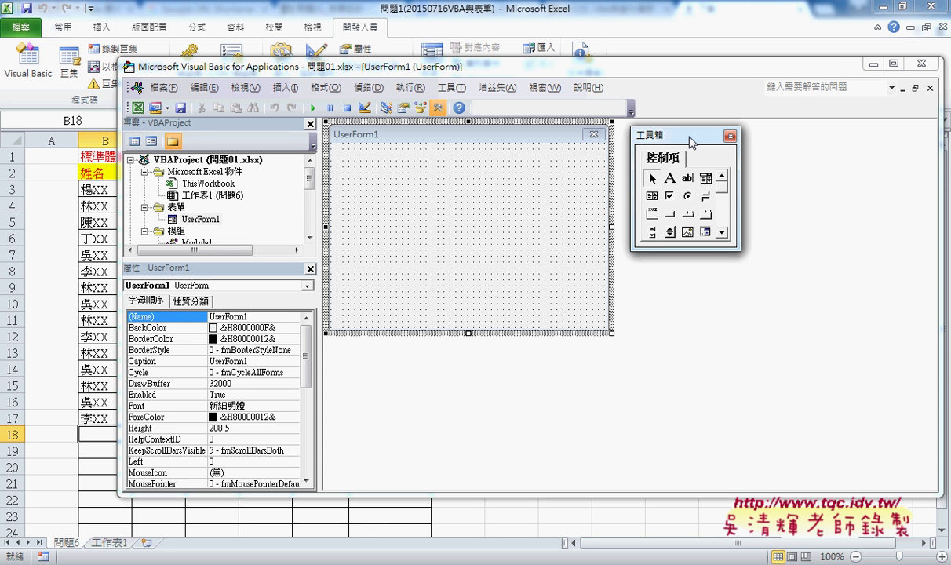
# Set the new form's (Name) property to home
pyautogui.doubleClick(210, 316)
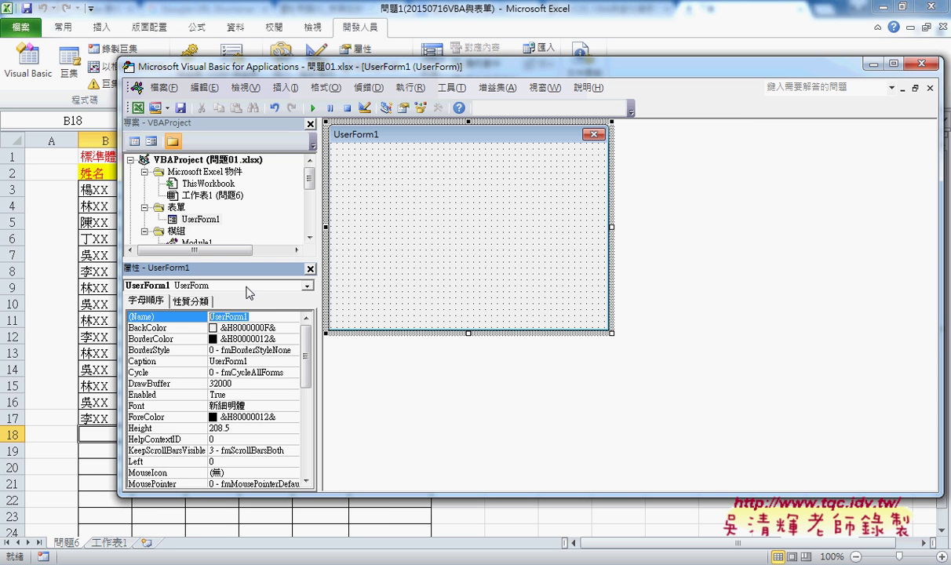
pyautogui.write('Nho')
pyautogui.write('me')
pyautogui.press('Return')
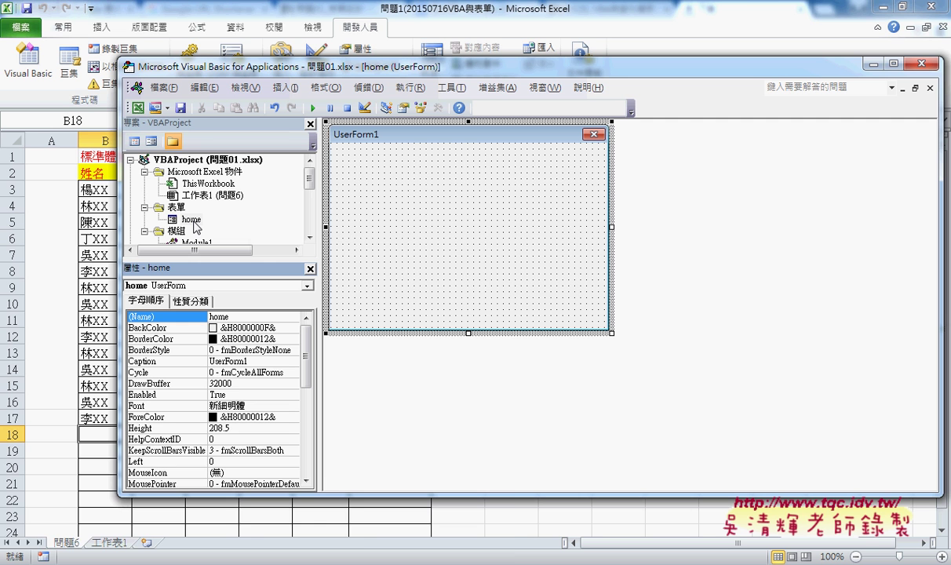
# Switch to Chrome and bring up the 程式碼 Google Doc
pyautogui.press('super+t')
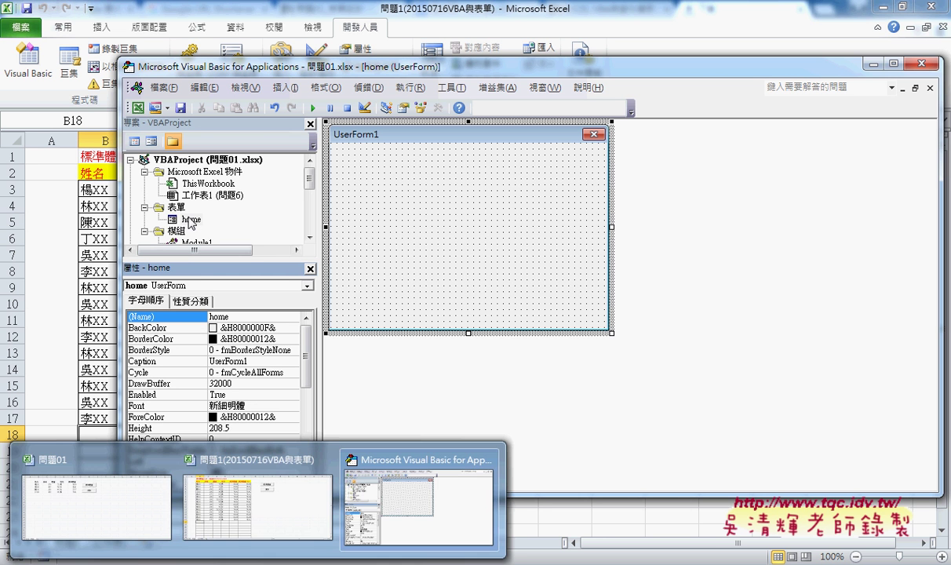
pyautogui.press('Escape')
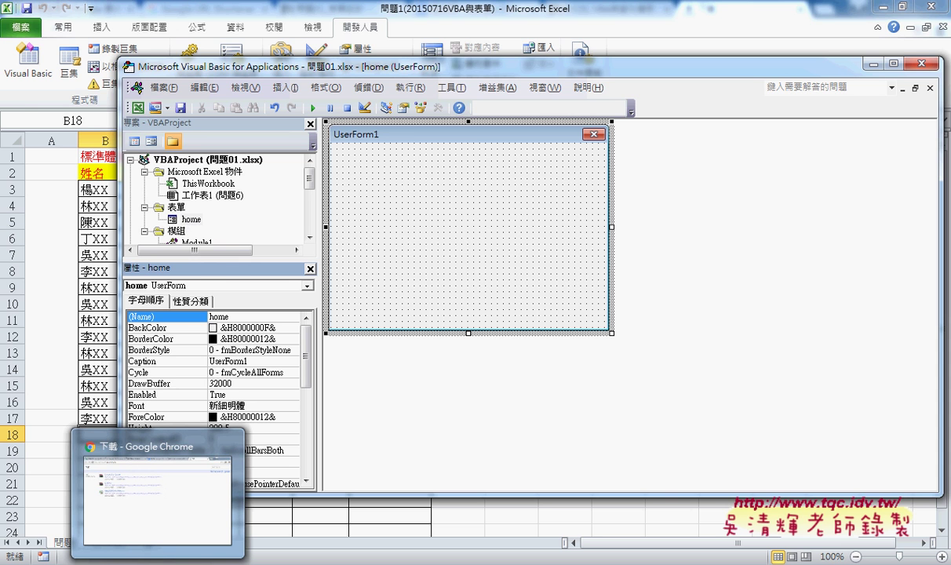
pyautogui.click(167, 530)
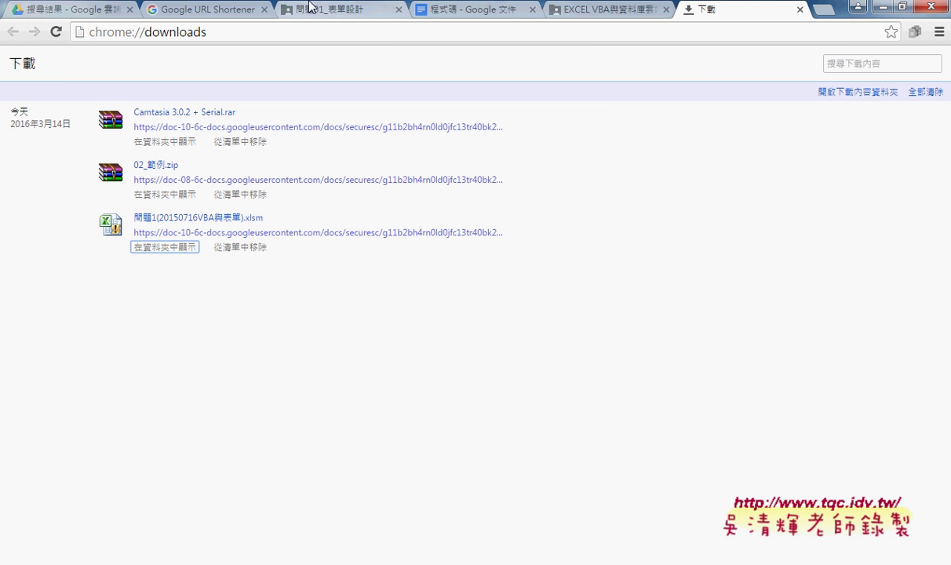
pyautogui.click(455, 11)
pyautogui.scroll(5, 447, 254)
# Scroll 程式碼 to page 2 to show the home UserForm design screenshot
pyautogui.scroll(3, 471, 281)
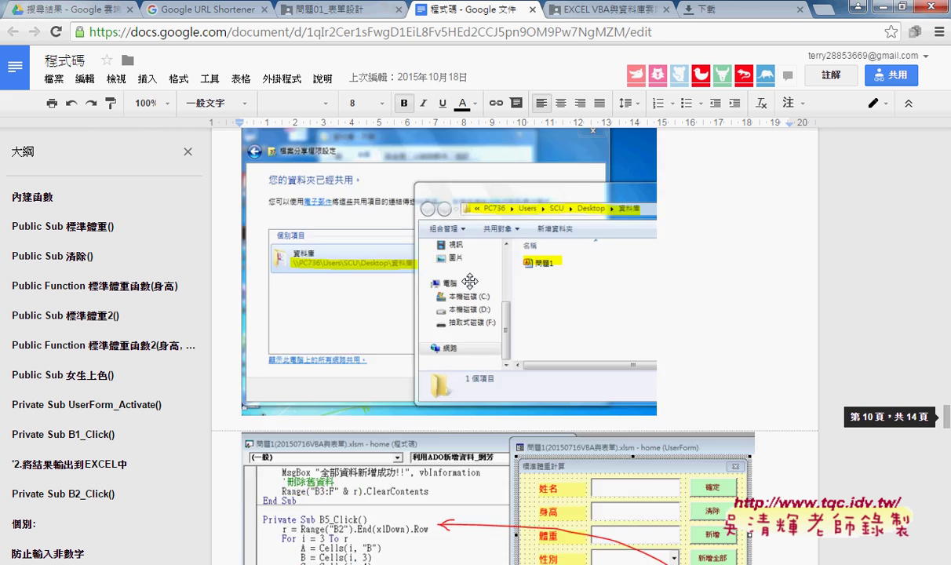
pyautogui.scroll(8, 471, 281)
pyautogui.scroll(8, 471, 281)
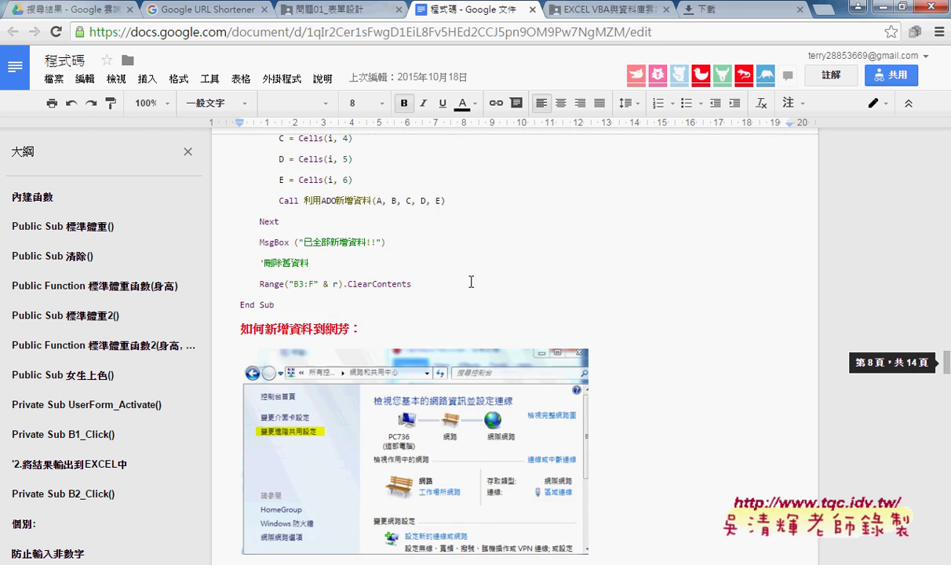
pyautogui.scroll(8, 471, 281)
pyautogui.scroll(6, 469, 281)
pyautogui.scroll(-4, 470, 281)
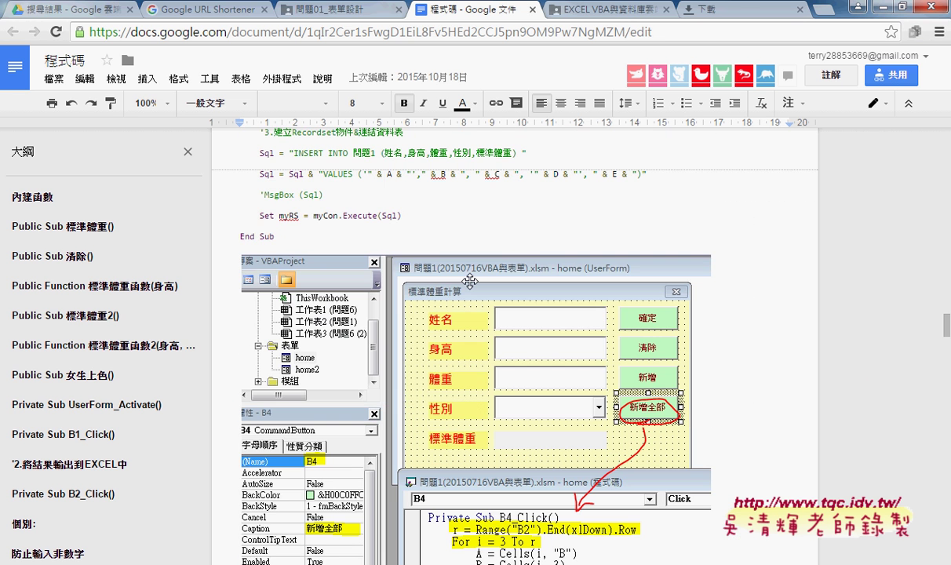
pyautogui.scroll(-2, 470, 280)
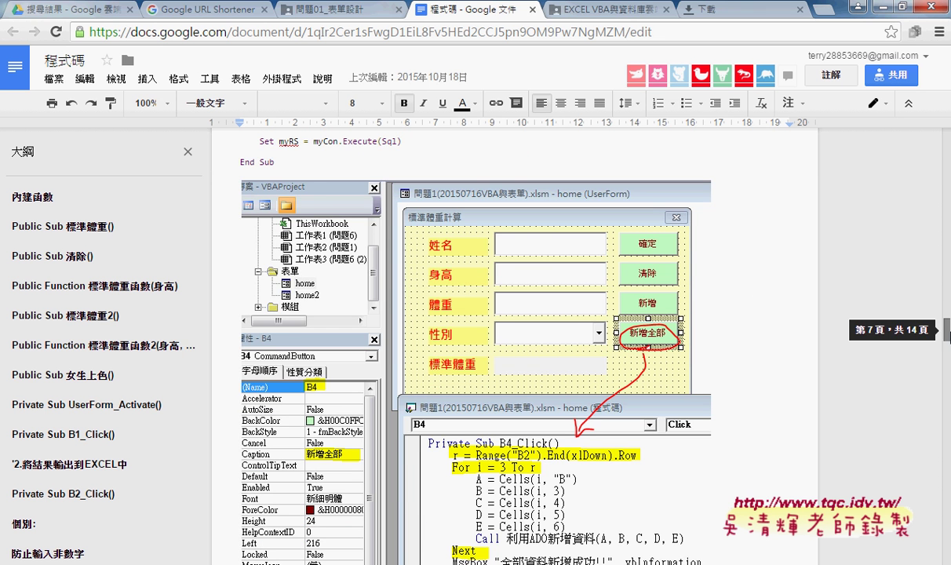
pyautogui.moveTo(946, 322); pyautogui.dragTo(941, 184)
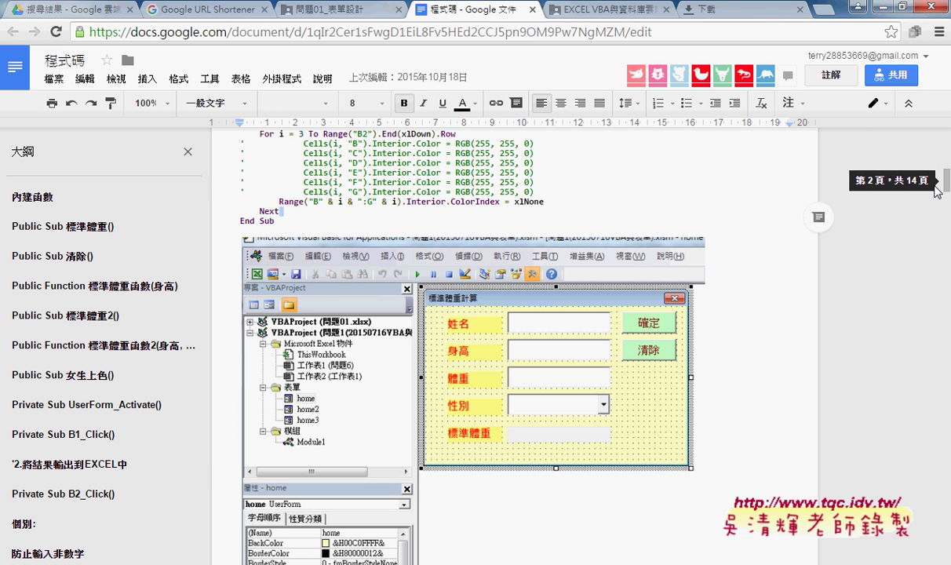